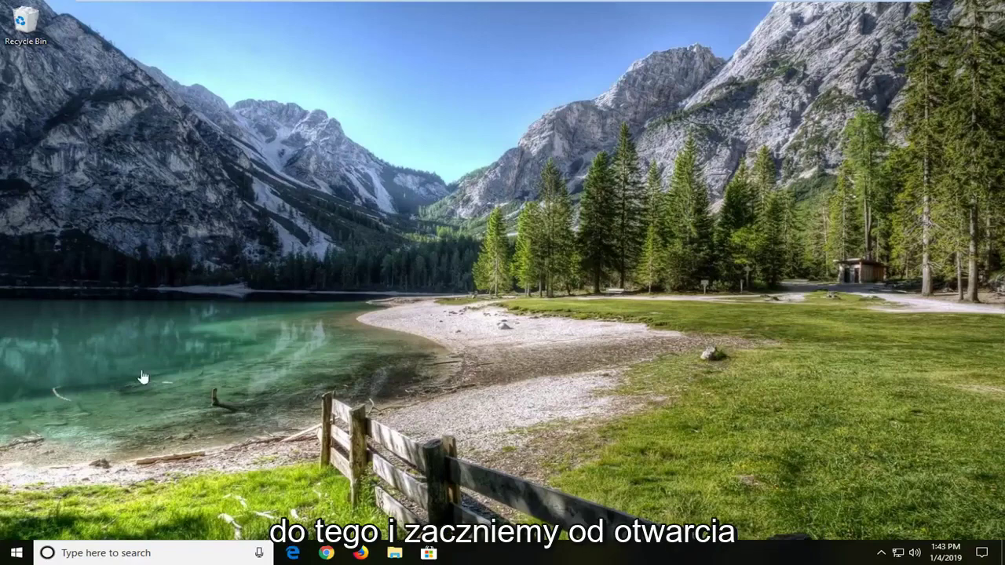
Search 'troubleshoot' to reach Troubleshoot settings and expand the Blue Screen troubleshooter entry.
{"action": "left_click", "coordinate": [16, 556]}
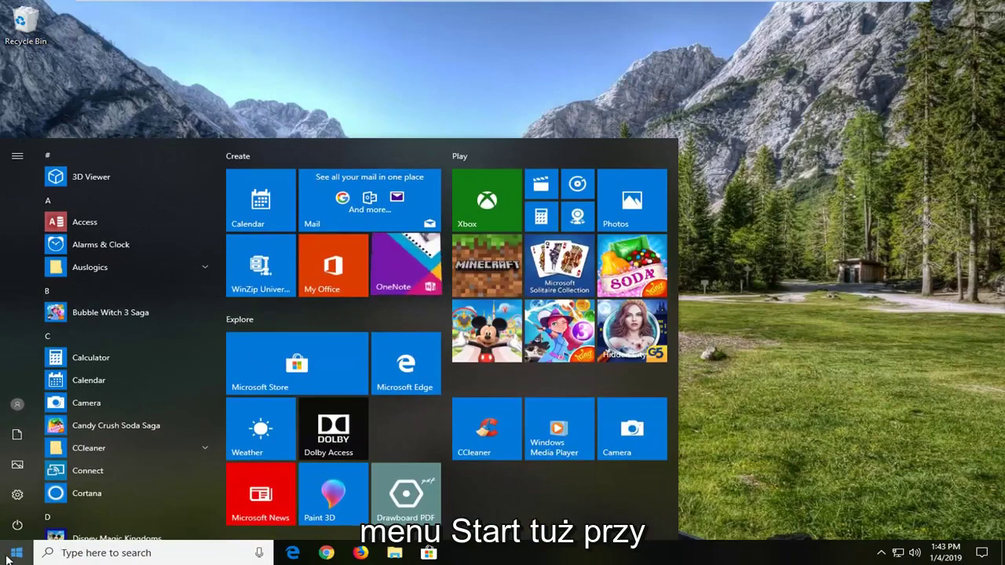
{"action": "type", "text": "trou"}
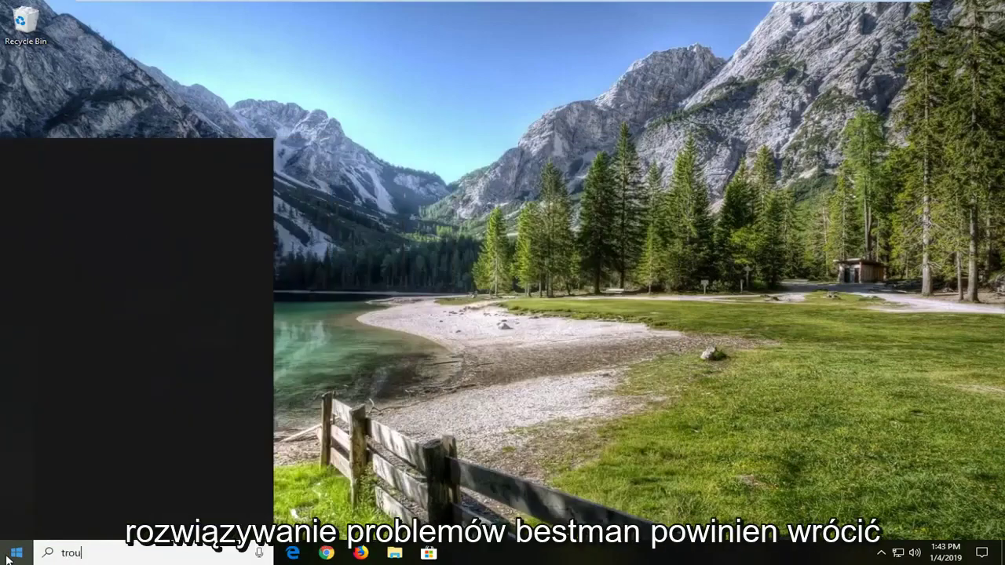
{"action": "type", "text": "bleshoot"}
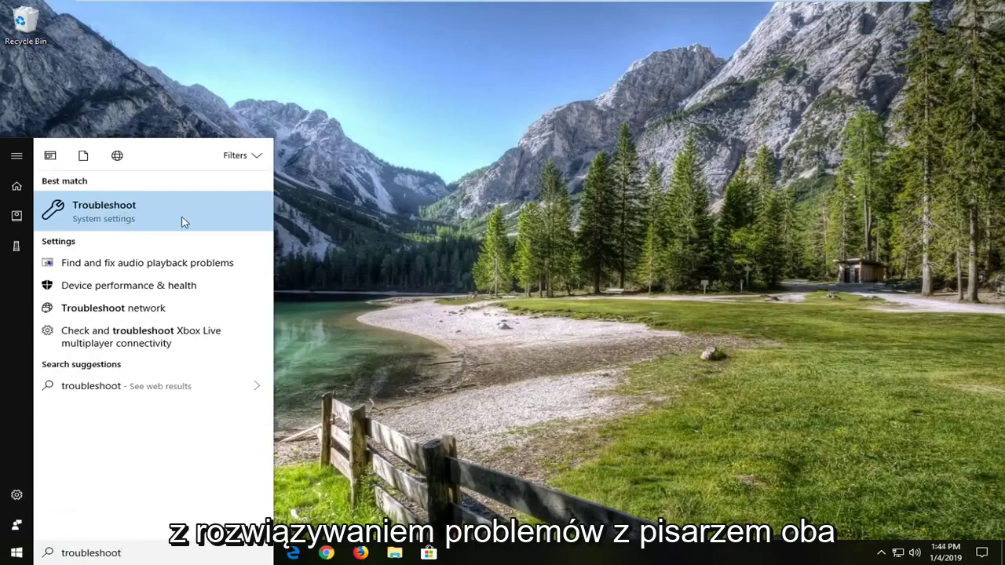
{"action": "left_click", "coordinate": [146, 231]}
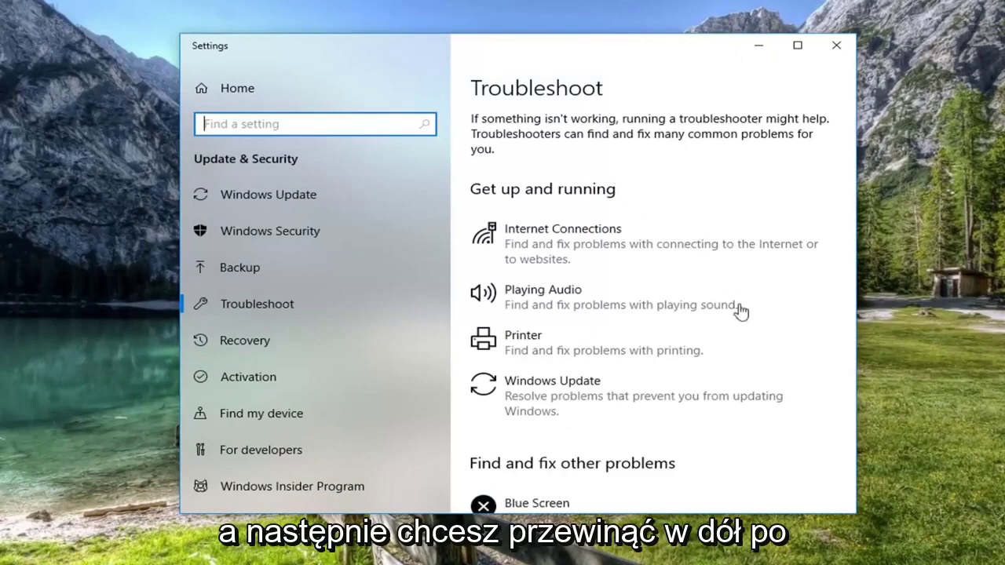
{"action": "scroll", "coordinate": [716, 338], "scroll_direction": "down", "scroll_amount": 5}
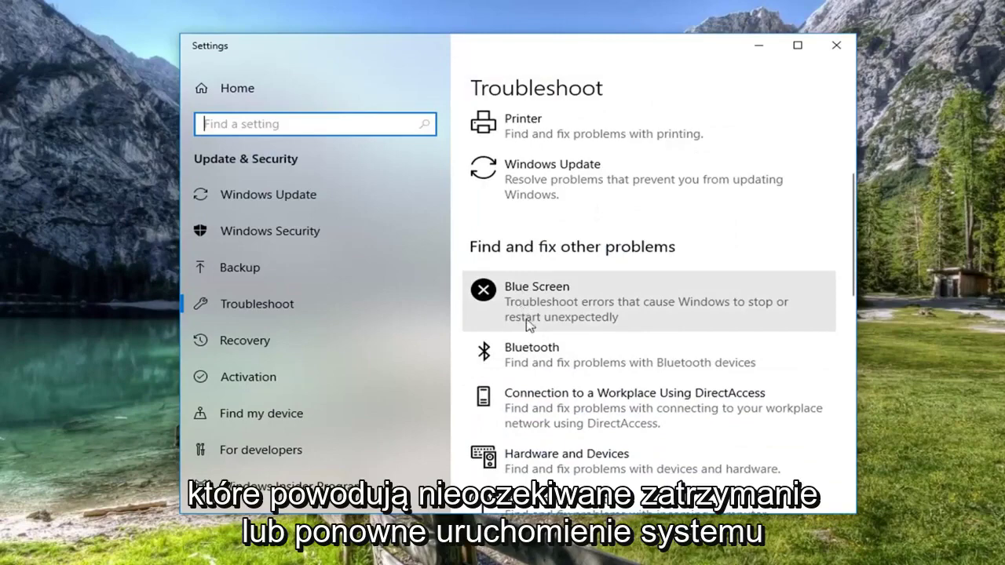
{"action": "left_click", "coordinate": [559, 312]}
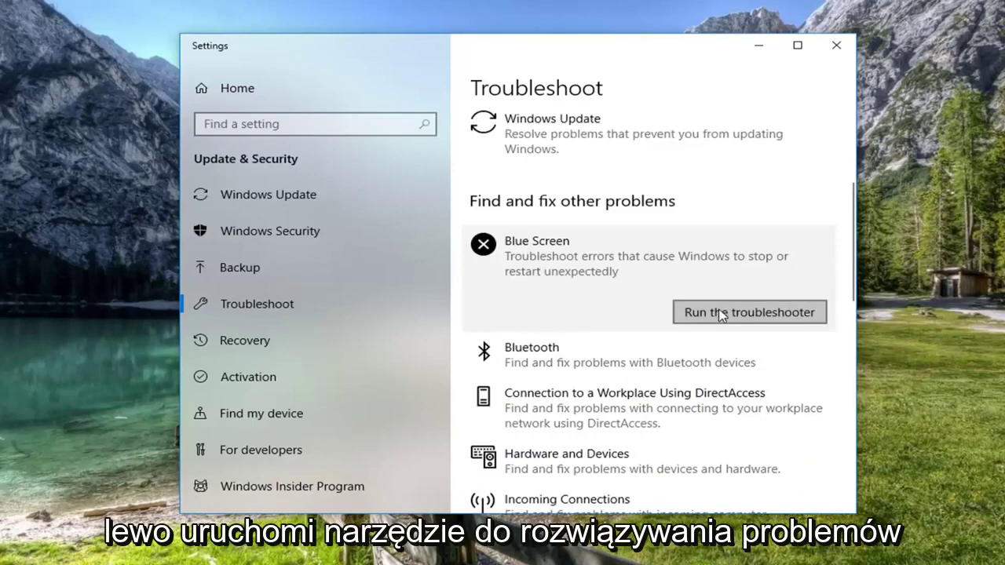
Run the Blue Screen troubleshooter and dismiss its no-problem-found result.
{"action": "left_click", "coordinate": [720, 313]}
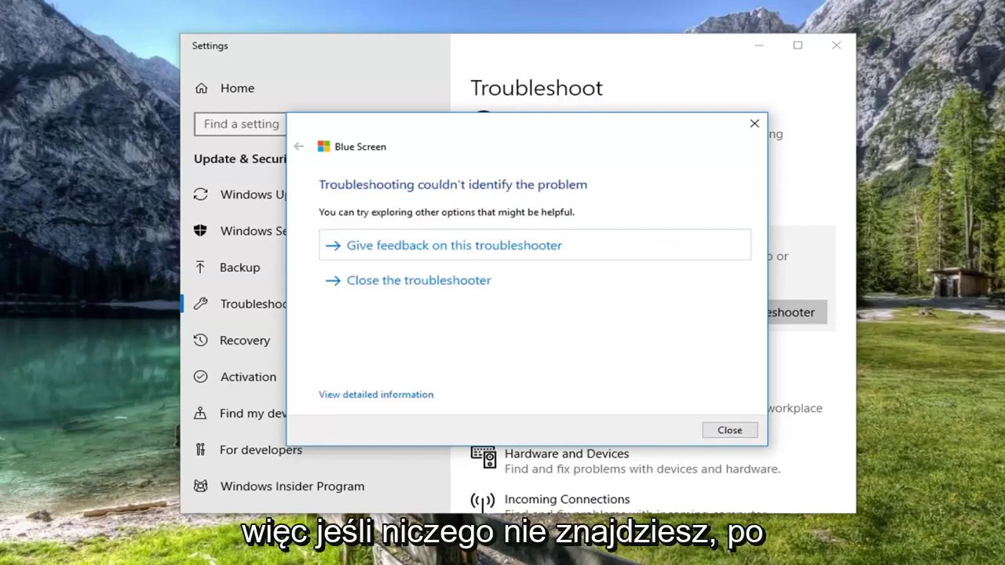
{"action": "left_click", "coordinate": [728, 430]}
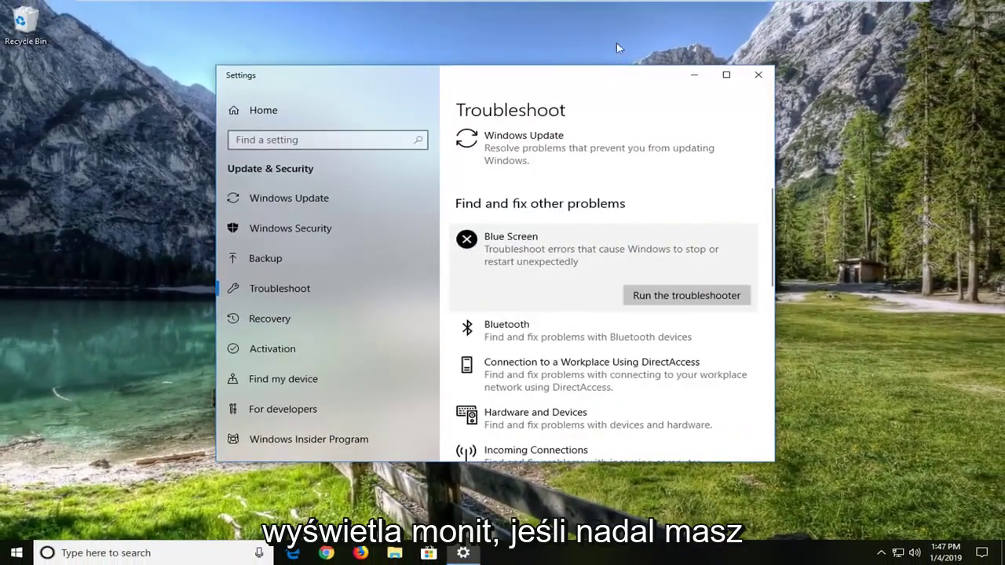
Close Settings, launch Command Prompt as administrator and run 'netsh int ip reset'.
{"action": "left_click", "coordinate": [758, 75]}
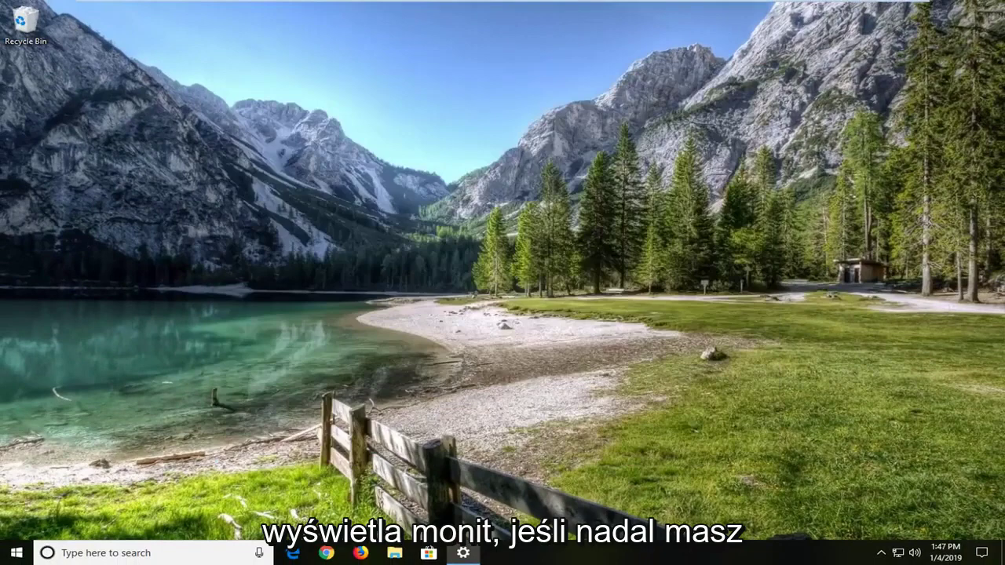
{"action": "left_click", "coordinate": [14, 553]}
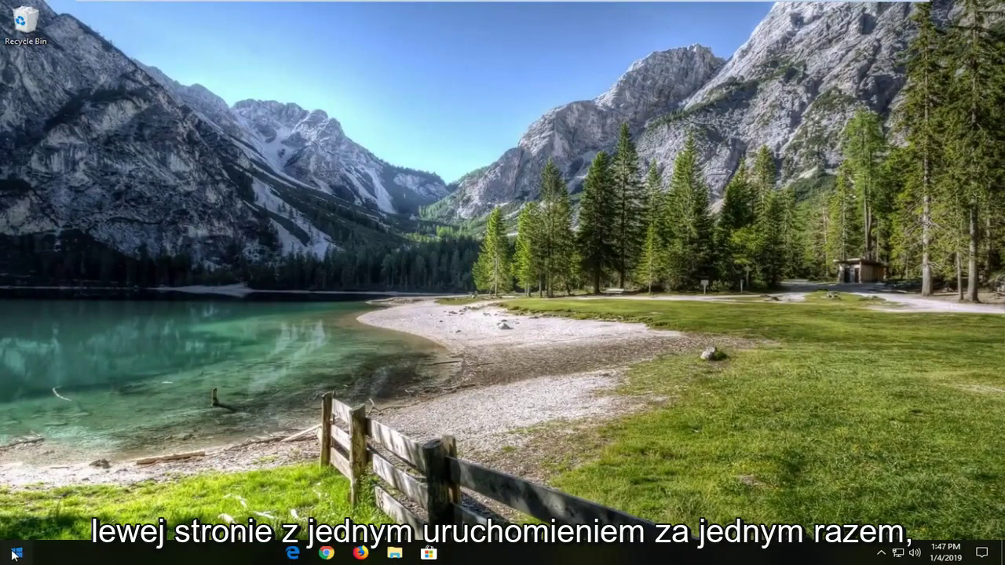
{"action": "type", "text": "cmd"}
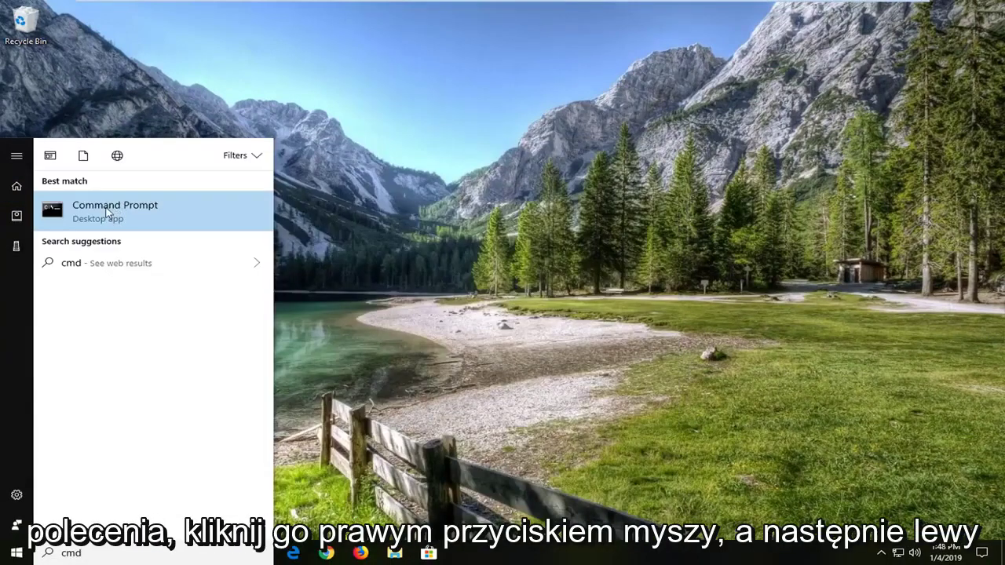
{"action": "right_click", "coordinate": [108, 210]}
{"action": "left_click", "coordinate": [143, 224]}
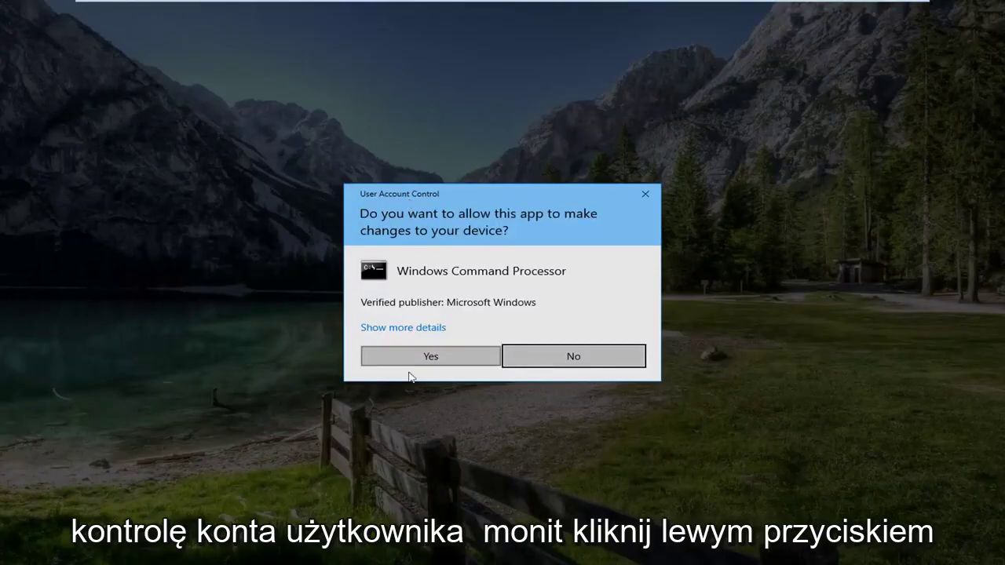
{"action": "left_click", "coordinate": [428, 355]}
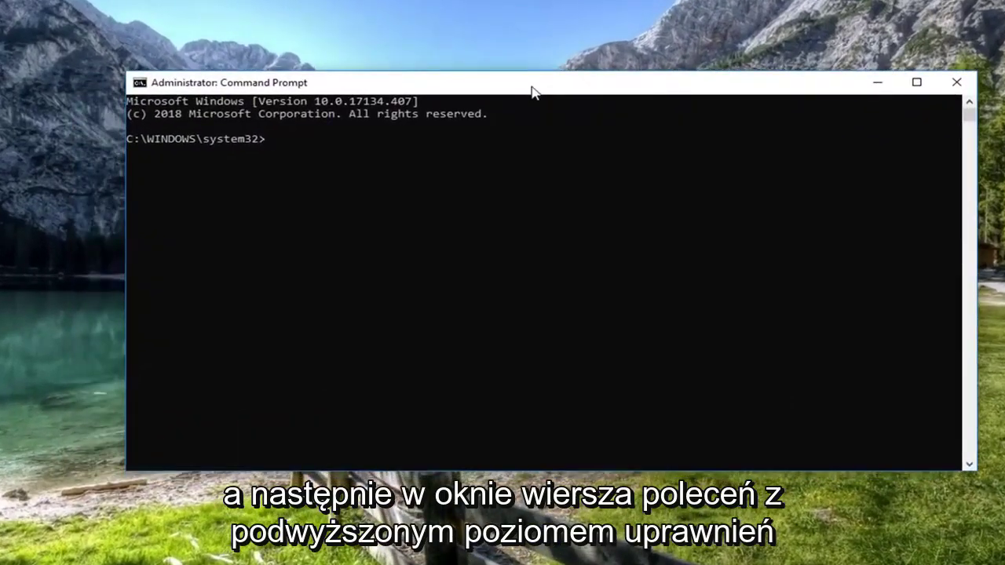
{"action": "type", "text": "net"}
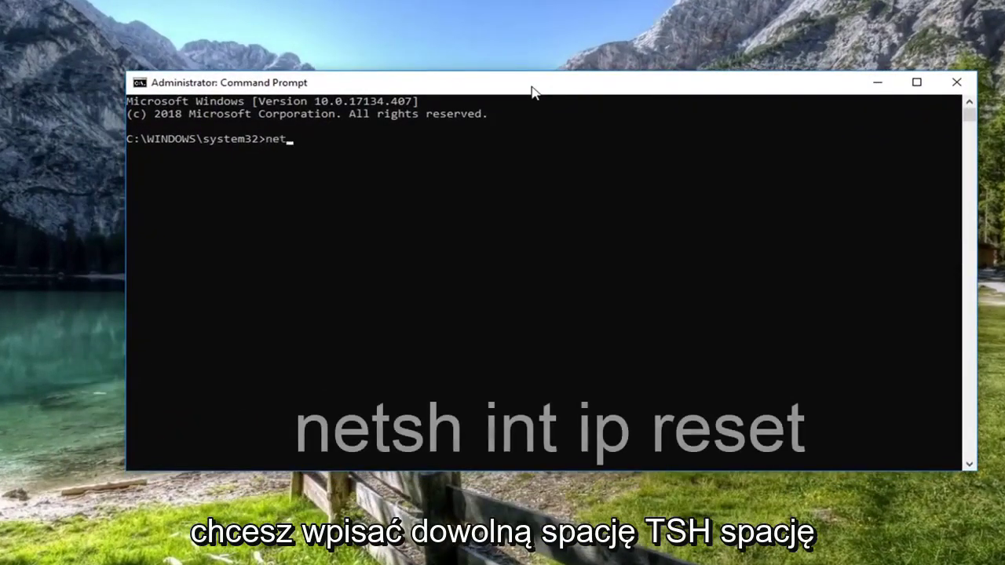
{"action": "type", "text": "sh int ip reset"}
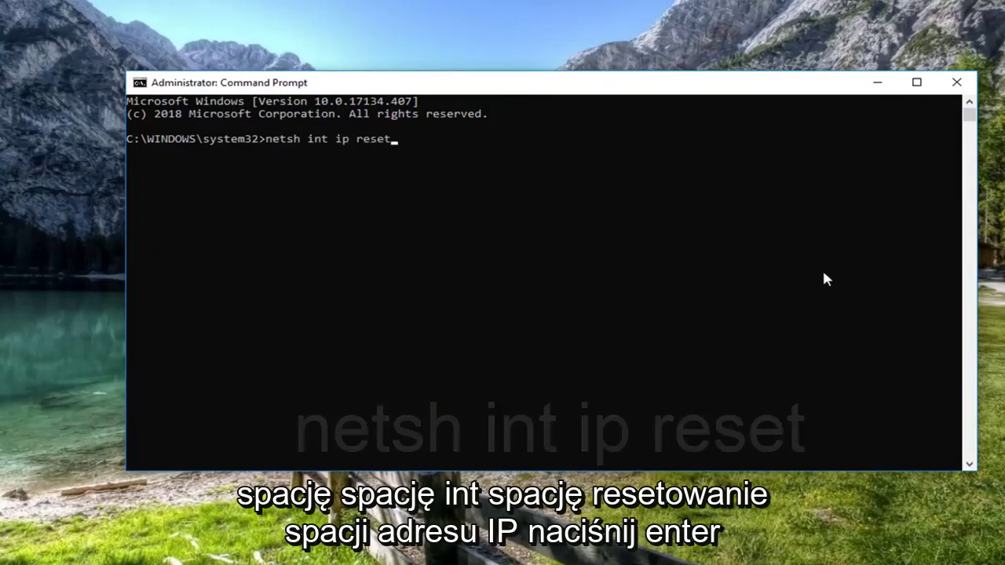
{"action": "key", "text": "Return"}
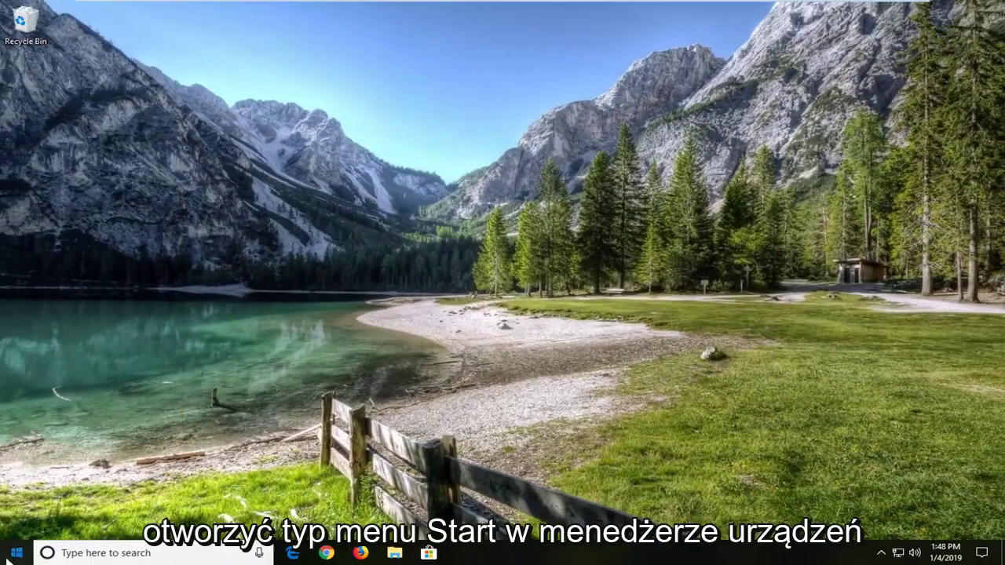
Open Device Manager, expand Network adapters and bring up actions for the Intel(R) 82574L adapter.
{"action": "left_click", "coordinate": [14, 558]}
{"action": "type", "text": "d"}
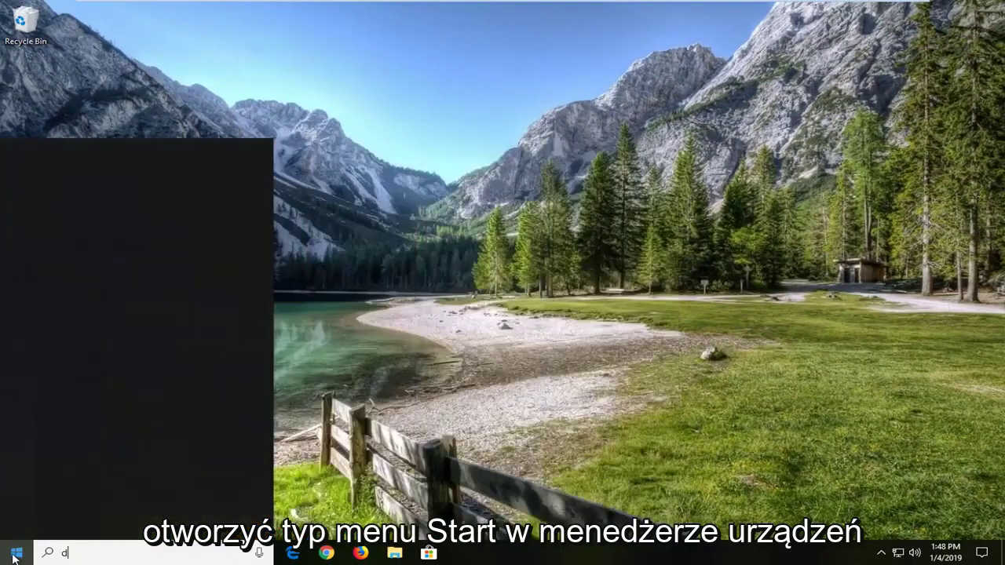
{"action": "type", "text": "evice manager"}
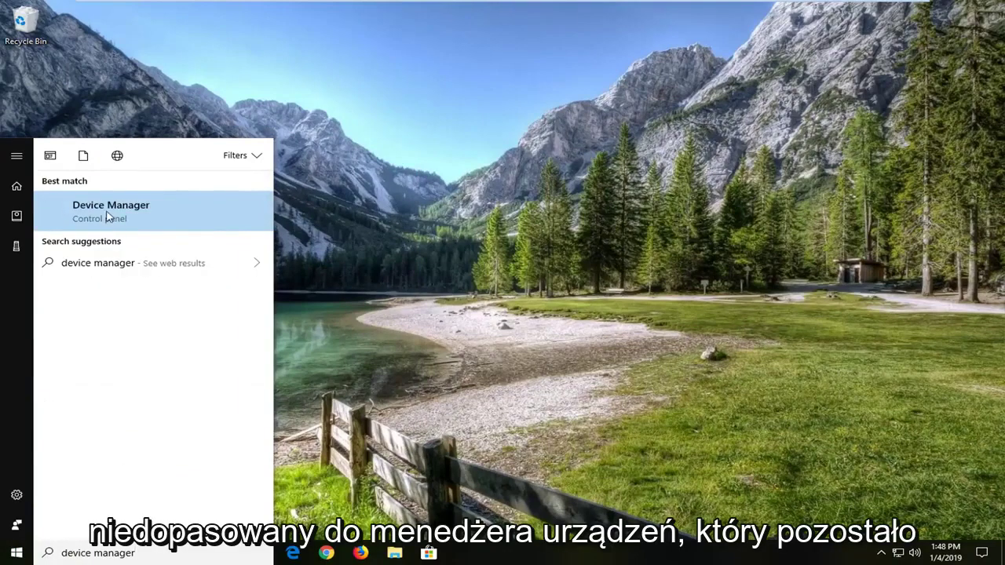
{"action": "left_click", "coordinate": [109, 210]}
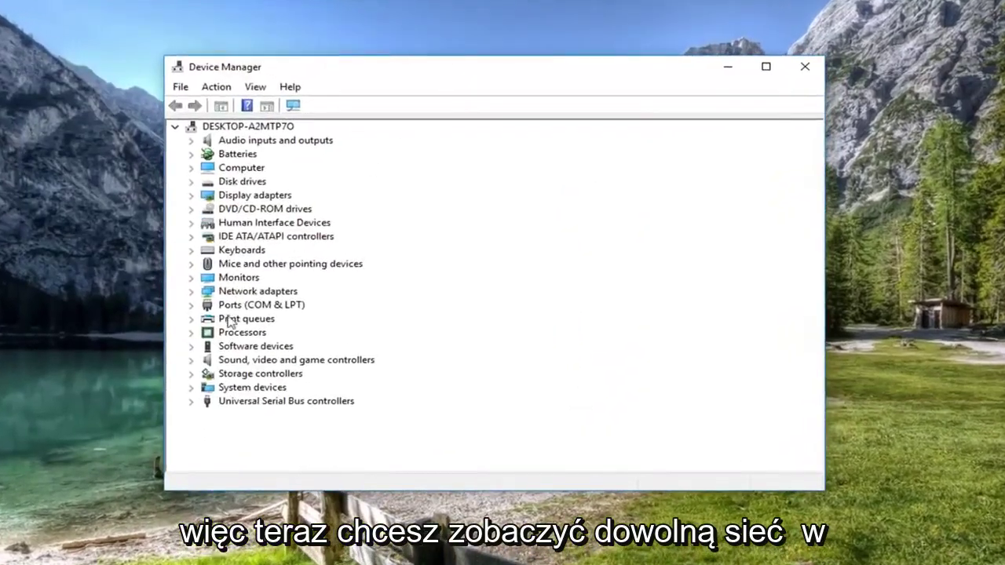
{"action": "left_click", "coordinate": [227, 293]}
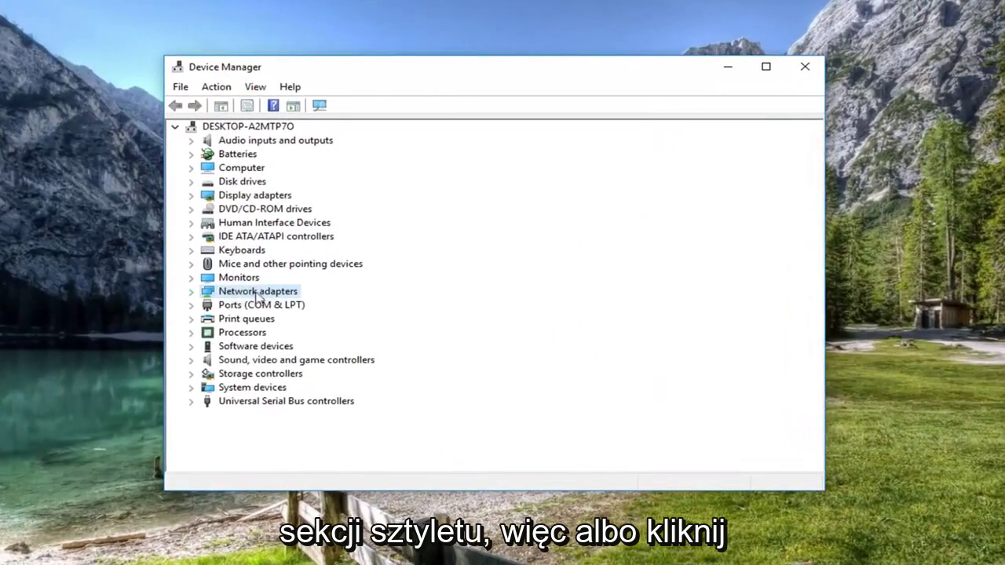
{"action": "left_click", "coordinate": [191, 292]}
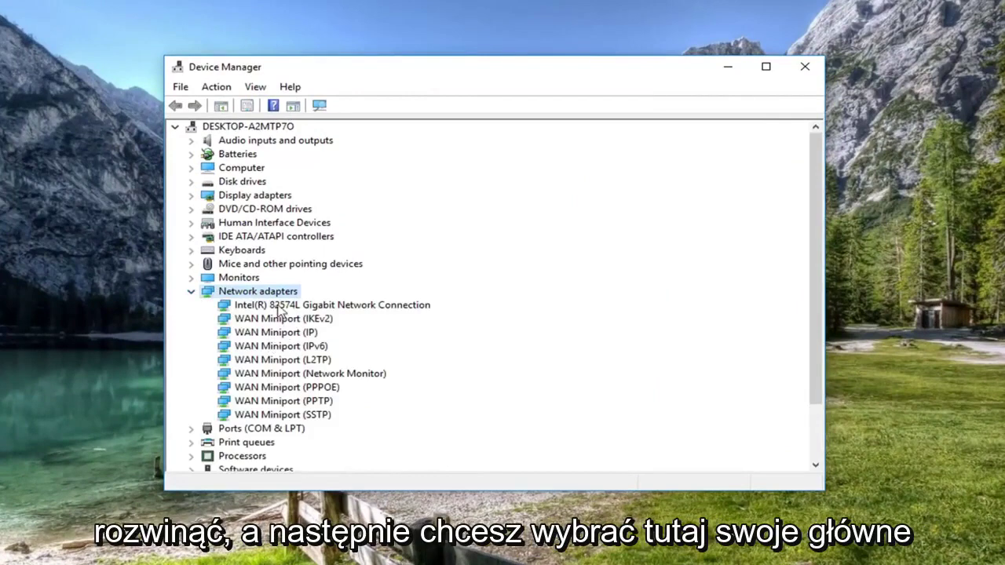
{"action": "left_click", "coordinate": [361, 311]}
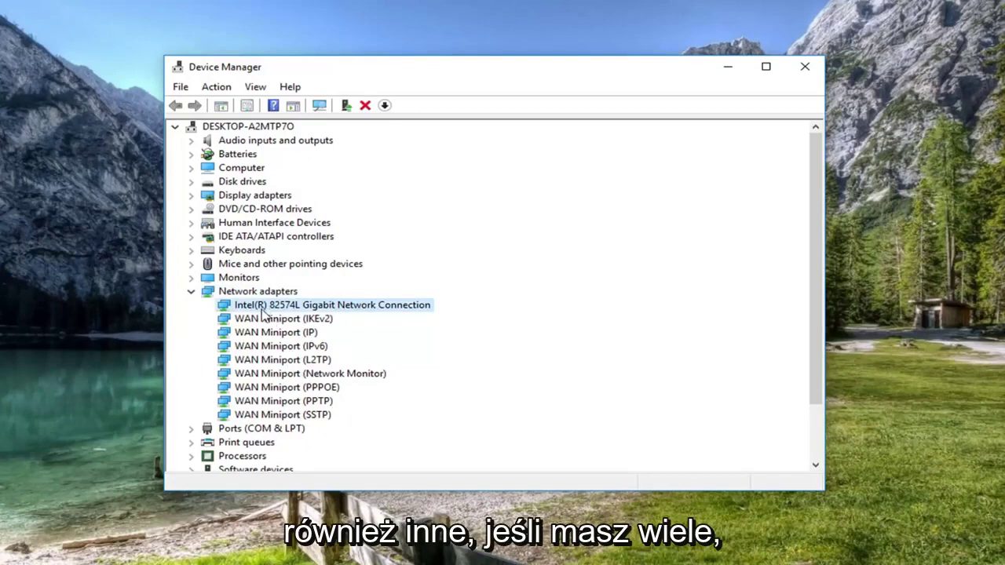
{"action": "right_click", "coordinate": [264, 311]}
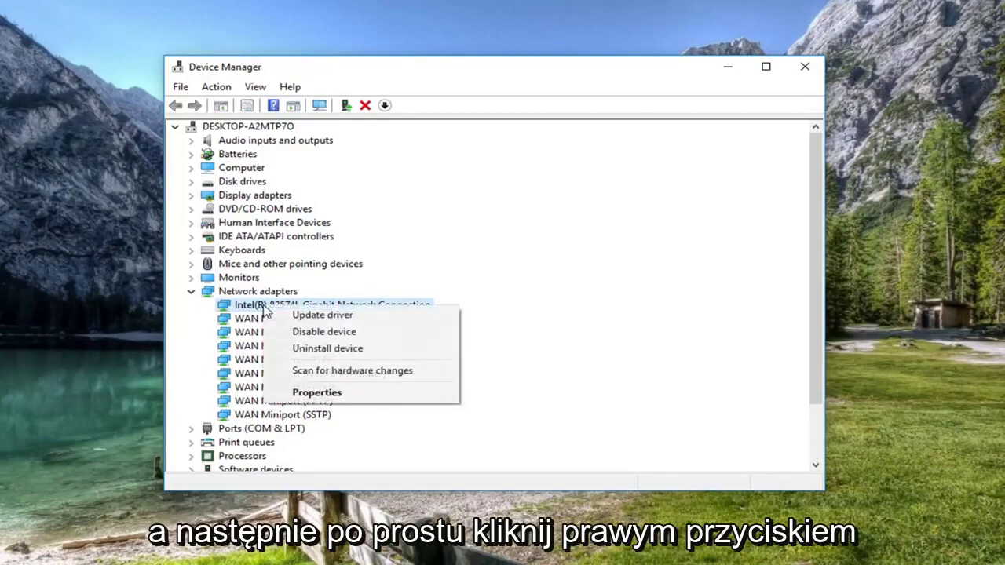
Update the Intel 82574L driver, searching automatically for newer driver software.
{"action": "left_click", "coordinate": [302, 314]}
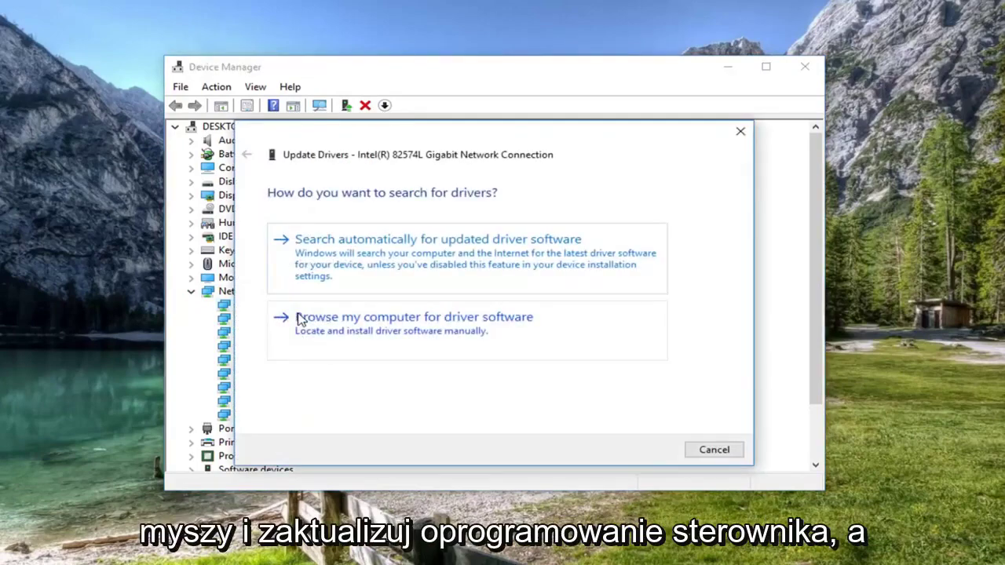
{"action": "left_click", "coordinate": [410, 259]}
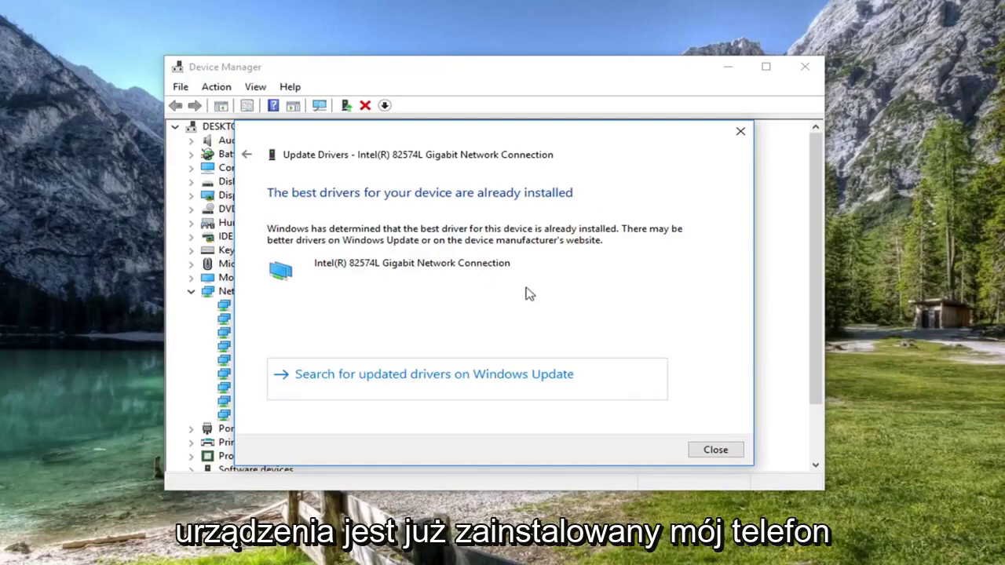
Dismiss the driver update result reporting the best drivers are already installed.
{"action": "left_click", "coordinate": [706, 449]}
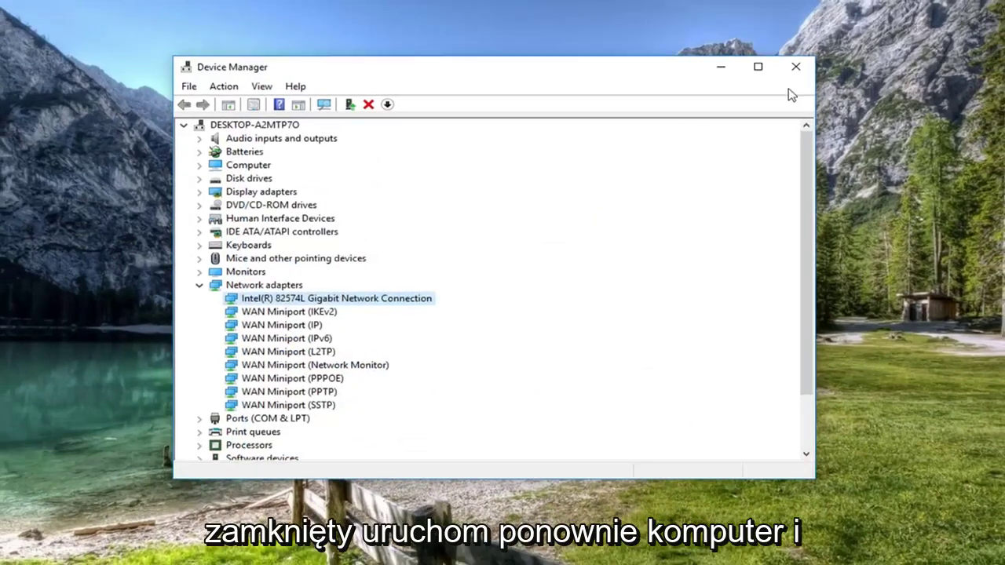